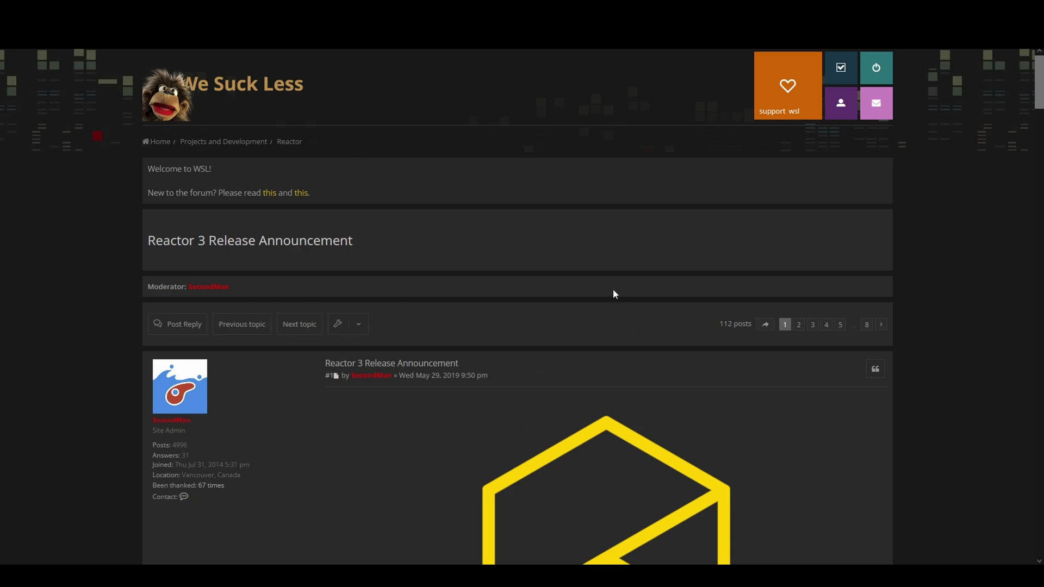
# Scroll to the installer section, start the Reactor-Installer.lua download, then cancel the open-file prompt
pyautogui.scroll(-5, 566, 368)
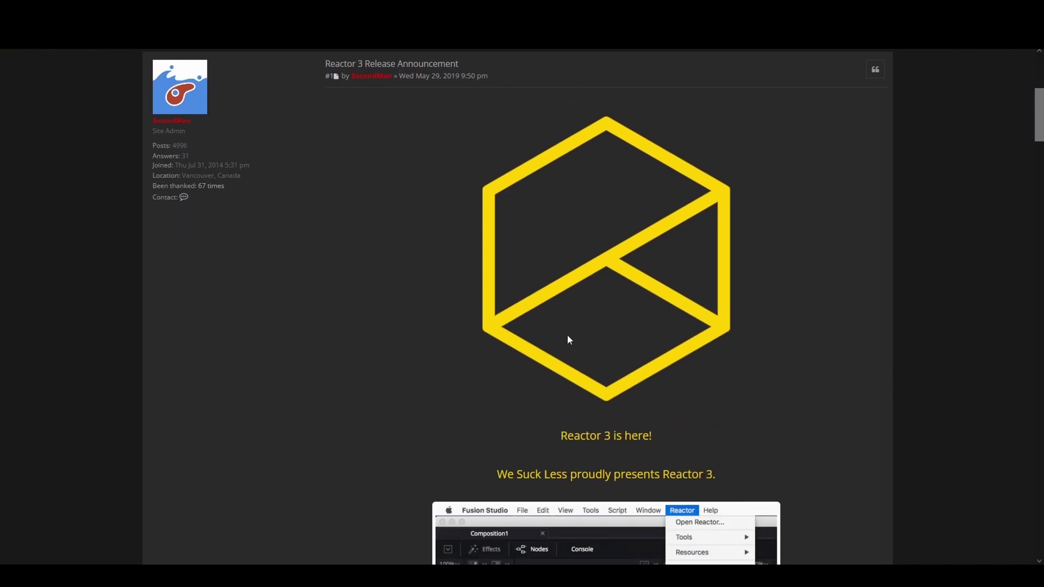
pyautogui.scroll(-14, 568, 337)
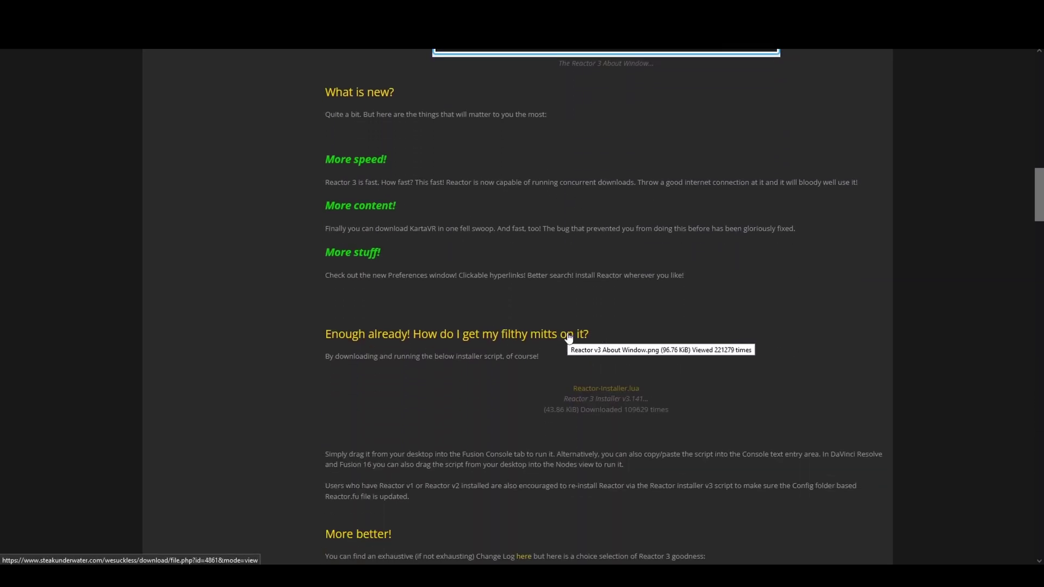
pyautogui.click(614, 392)
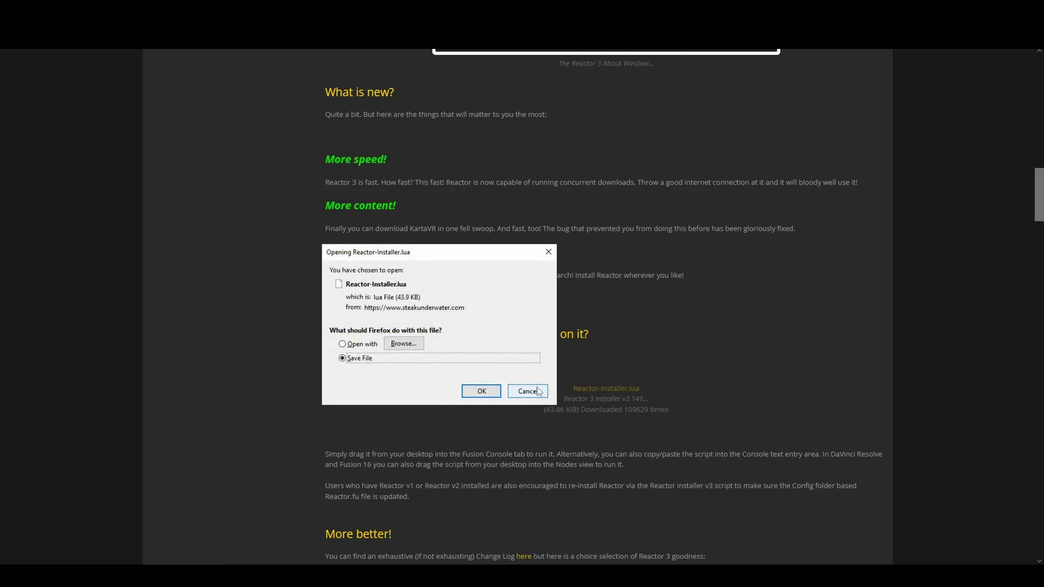
pyautogui.click(539, 391)
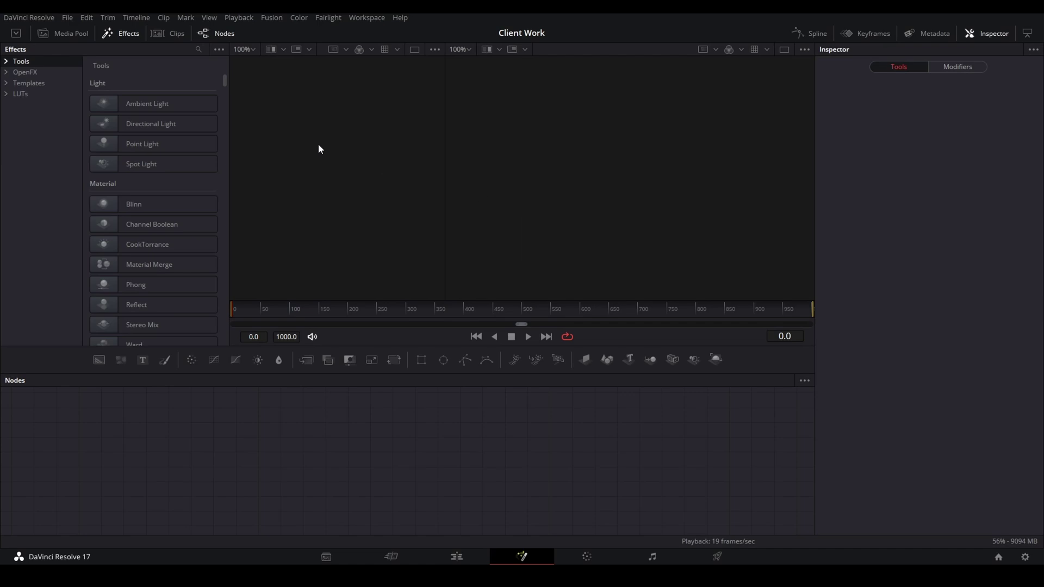
# Open the Reactor package manager from Workspace > Scripts > Reactor > Open Reactor...
pyautogui.click(375, 18)
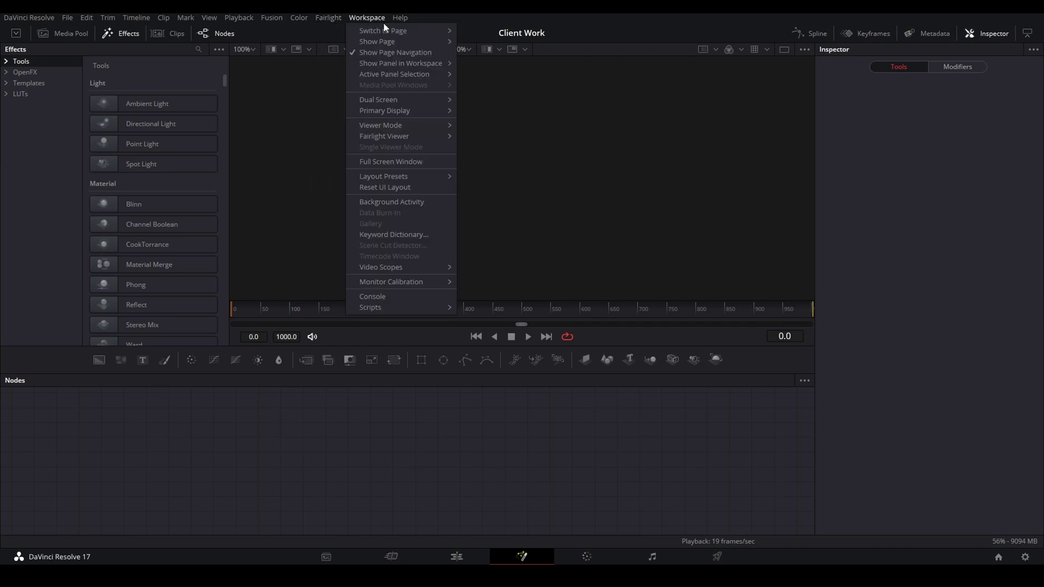
pyautogui.moveTo(384, 307)
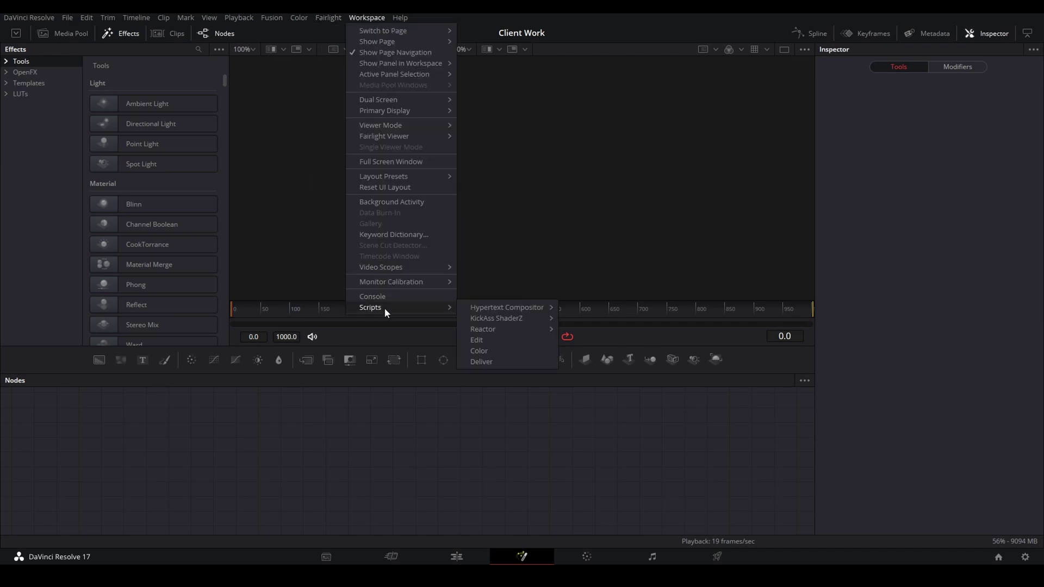
pyautogui.moveTo(509, 330)
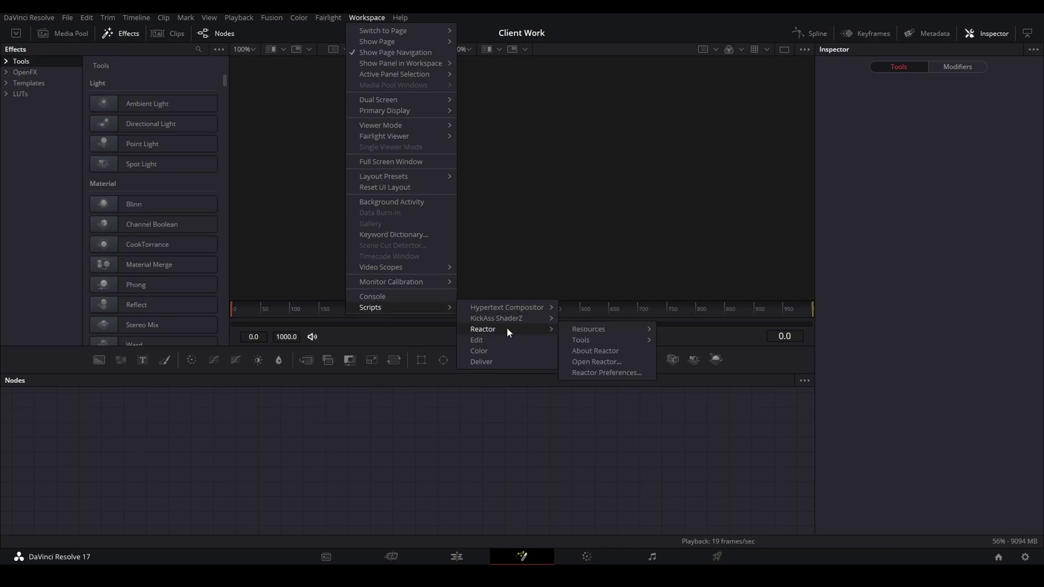
pyautogui.click(597, 362)
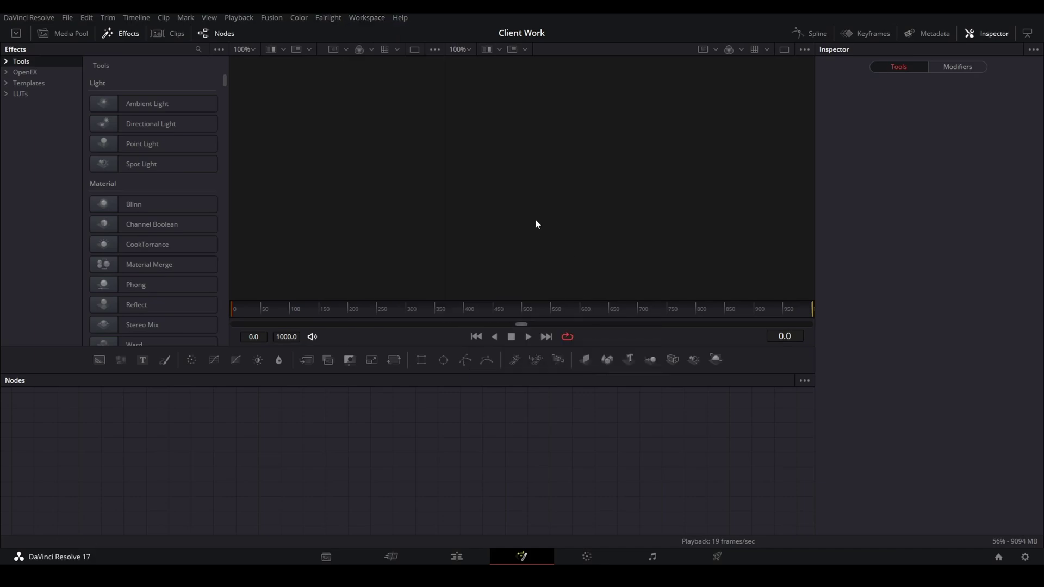
# Move the Reactor window to the centre of the screen and scroll its package list
pyautogui.moveTo(392, 158); pyautogui.dragTo(496, 227)
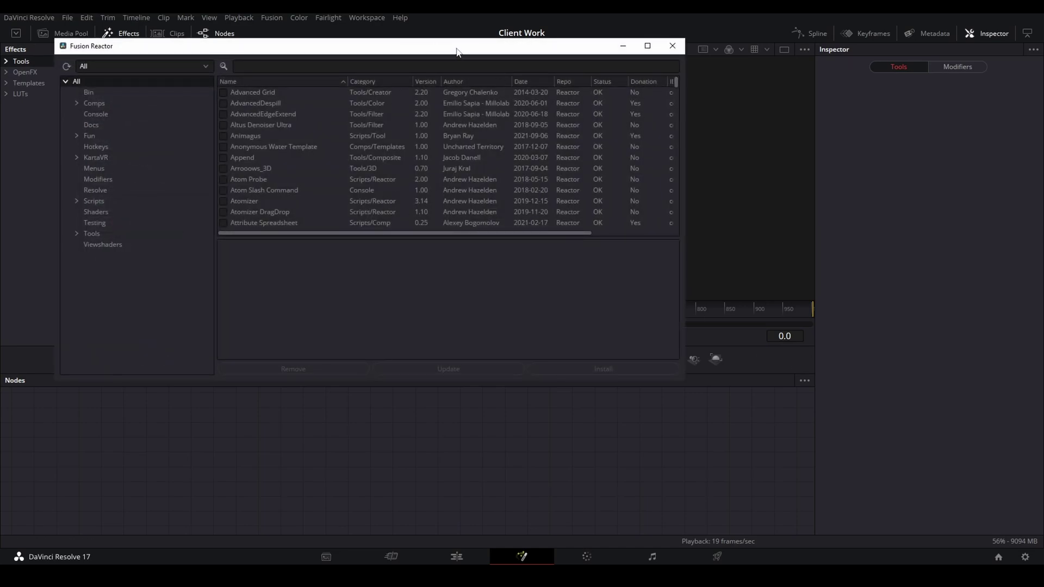
pyautogui.moveTo(462, 48); pyautogui.dragTo(594, 124)
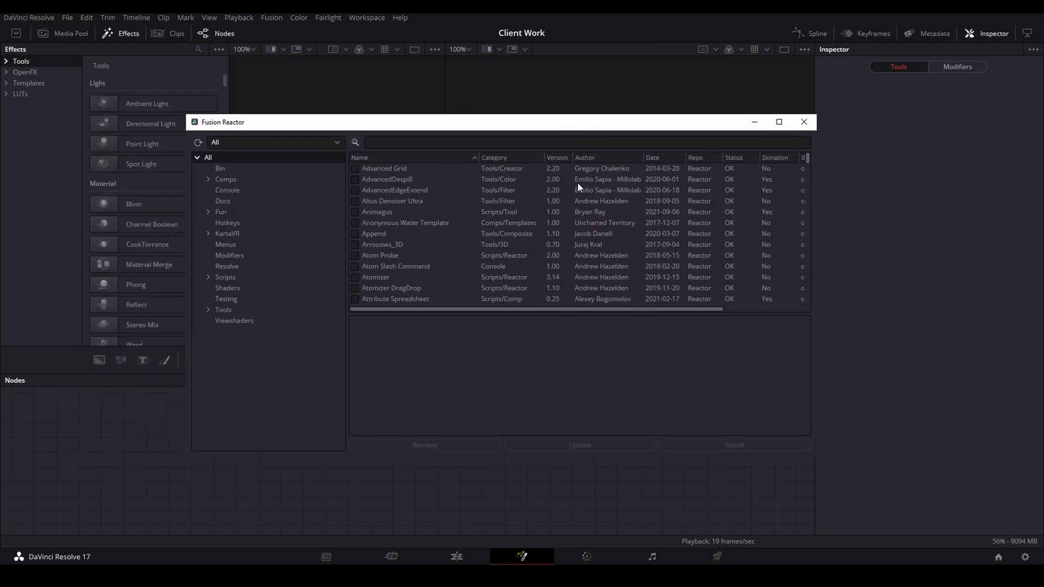
pyautogui.moveTo(430, 117); pyautogui.dragTo(394, 108)
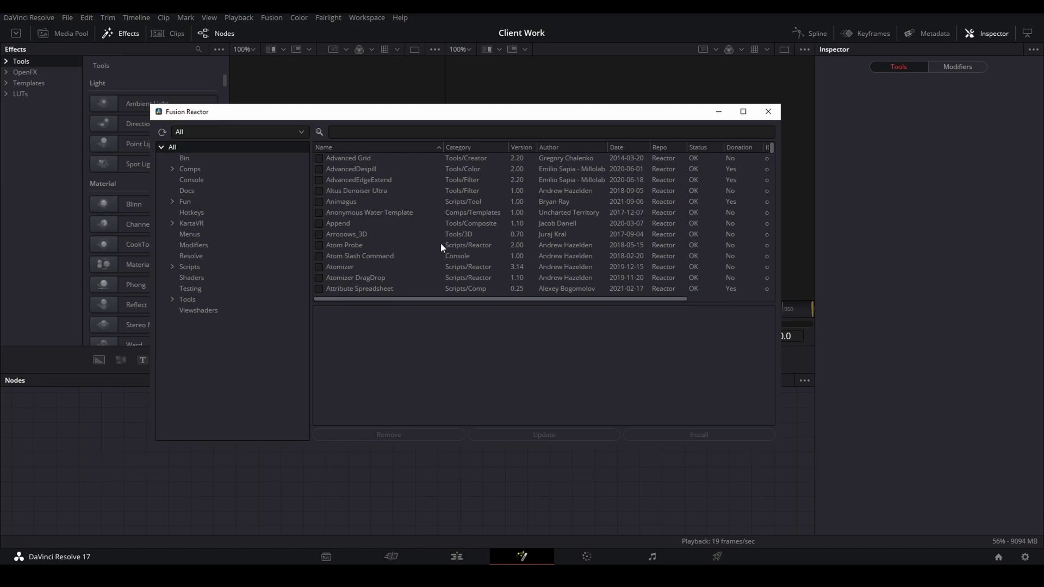
pyautogui.scroll(-3, 422, 194)
pyautogui.scroll(3, 423, 194)
# Search Reactor for 'glow' and view FastExpoGlow's description and installed file path
pyautogui.click(376, 131)
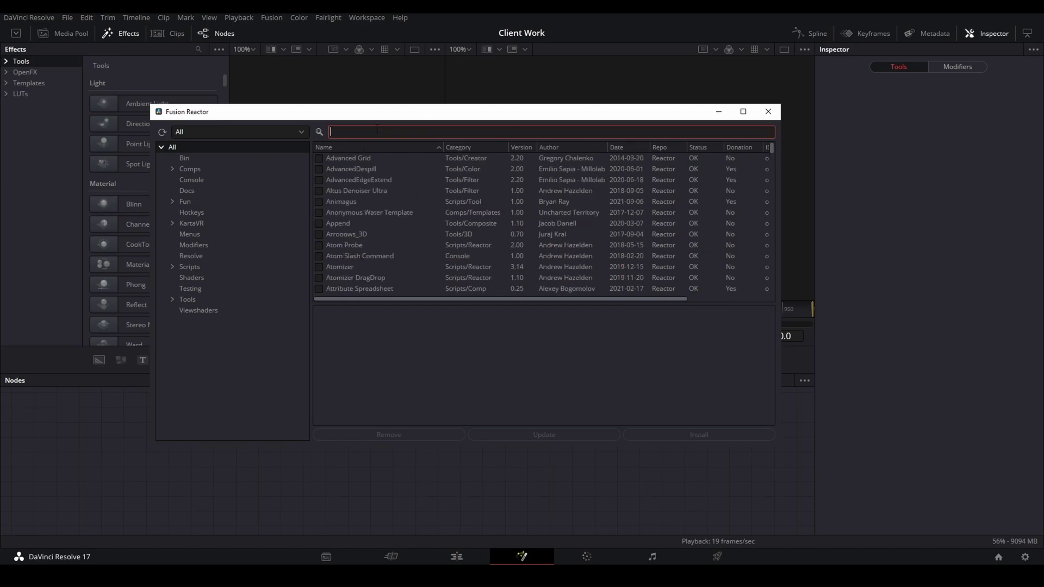
pyautogui.write('glow')
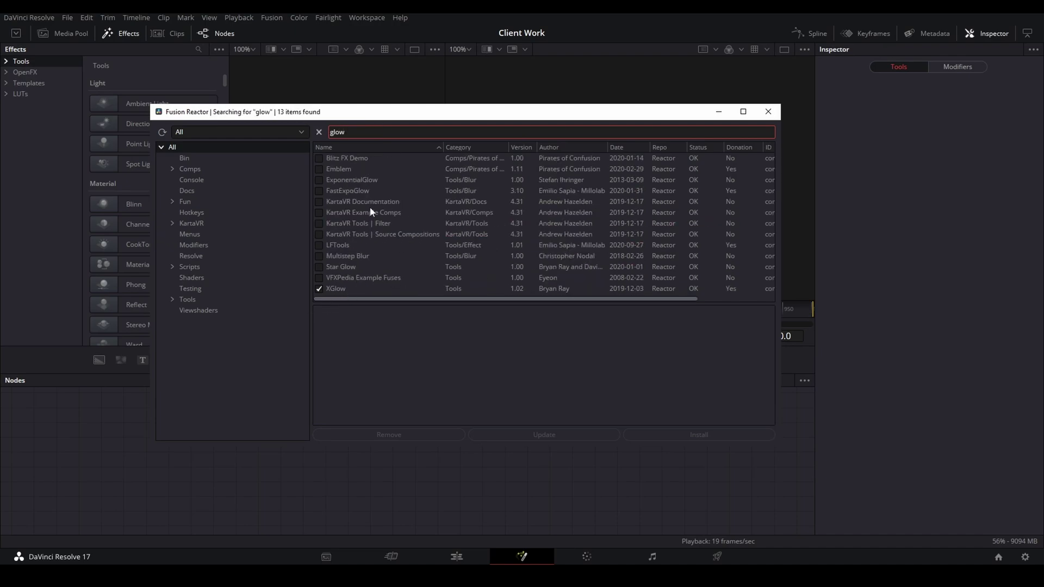
pyautogui.click(324, 189)
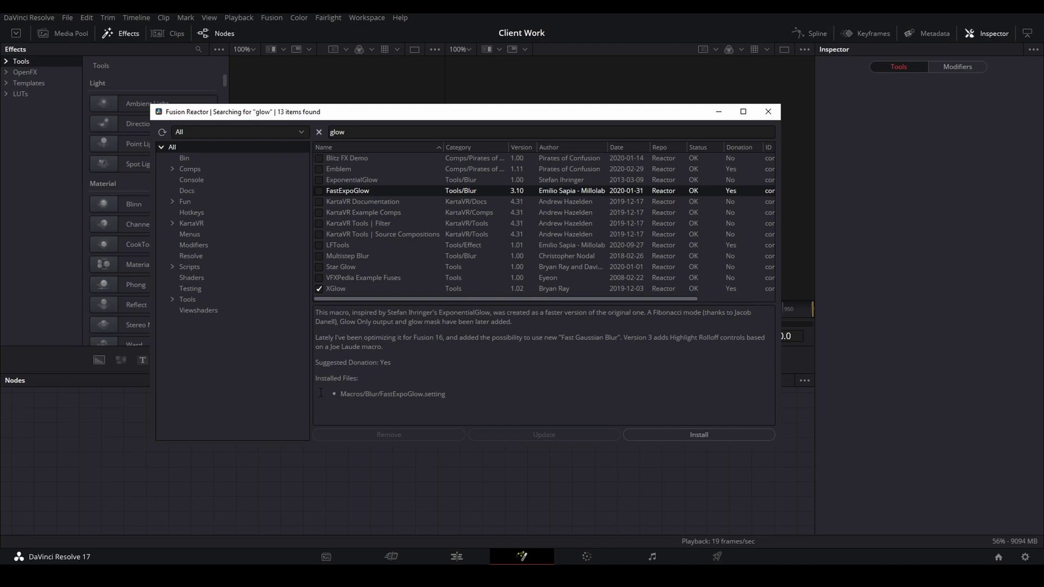
pyautogui.moveTo(341, 395); pyautogui.dragTo(446, 397)
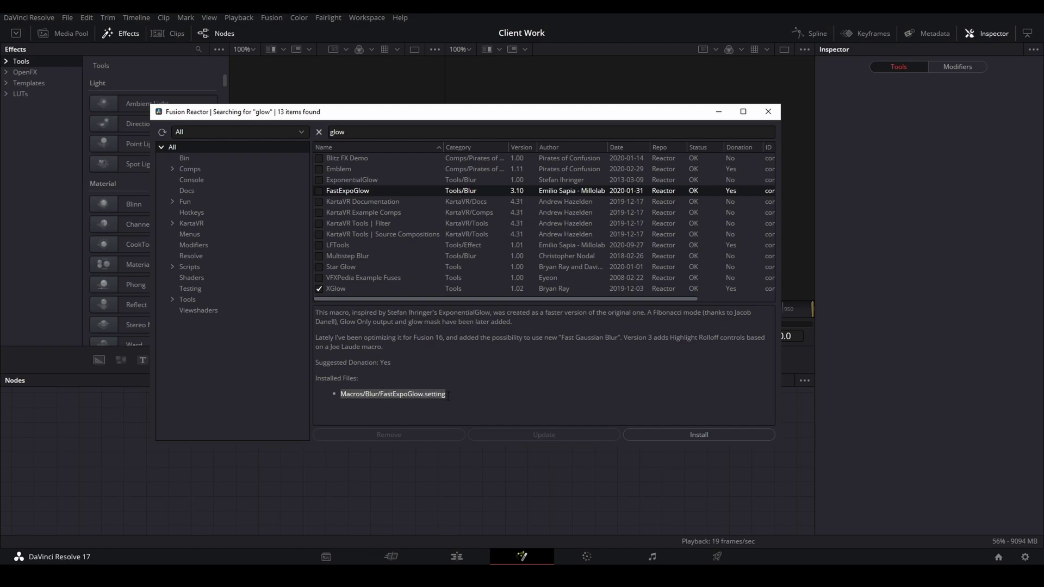
# Tick FastExpoGlow for installation and decline the donation prompt with 'Not right now...'
pyautogui.click(320, 190)
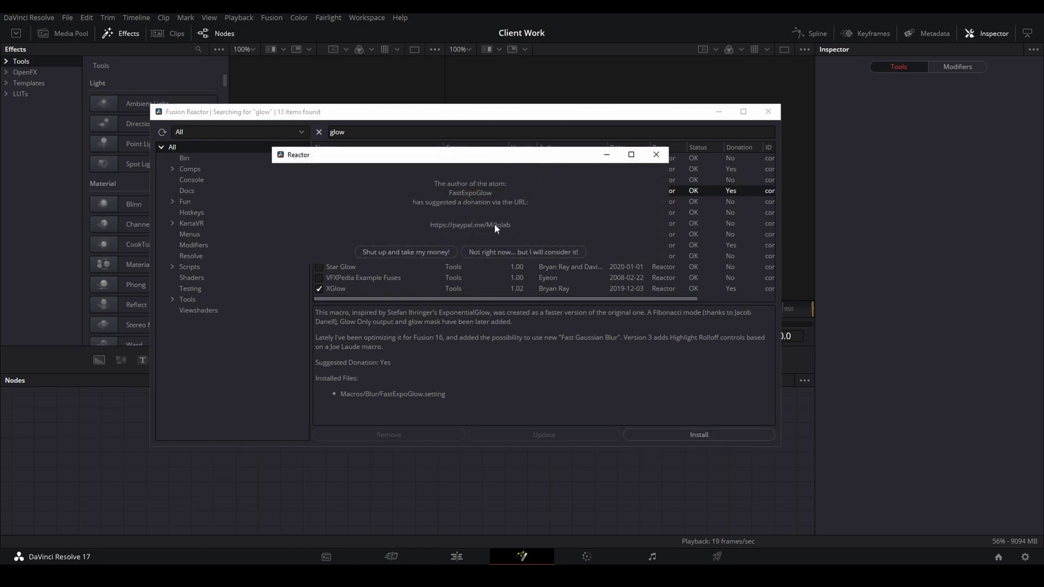
pyautogui.moveTo(491, 159); pyautogui.dragTo(545, 231)
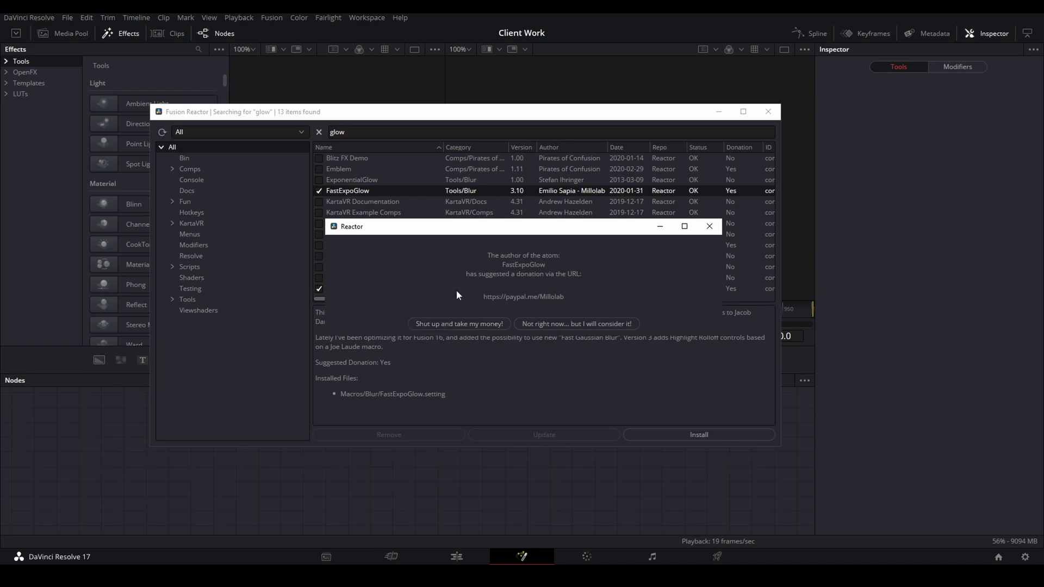
pyautogui.click(566, 324)
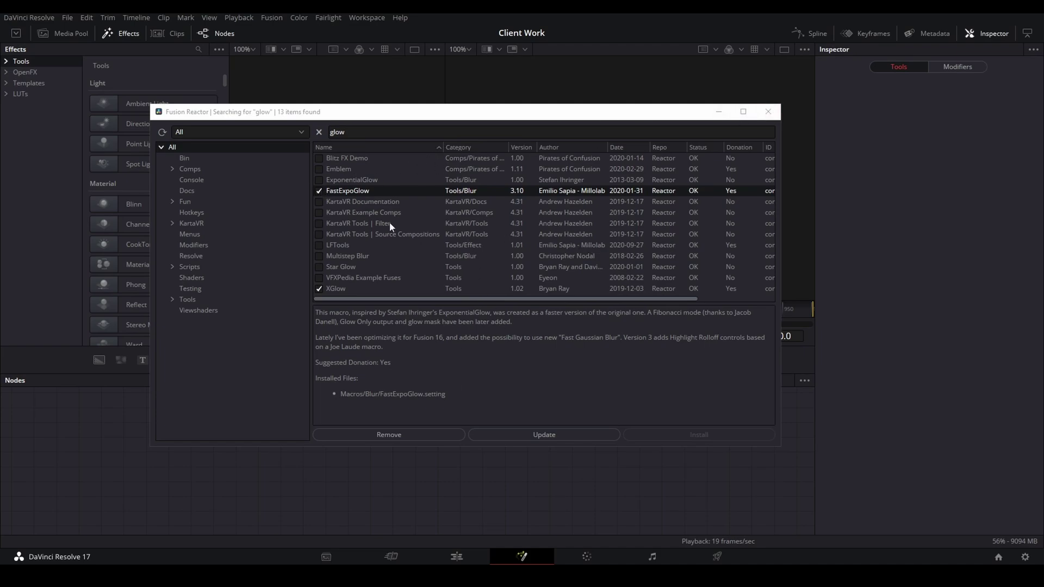
pyautogui.press('Down')
# Reselect All categories, clear the 'glow' search, and browse the full package list
pyautogui.click(185, 147)
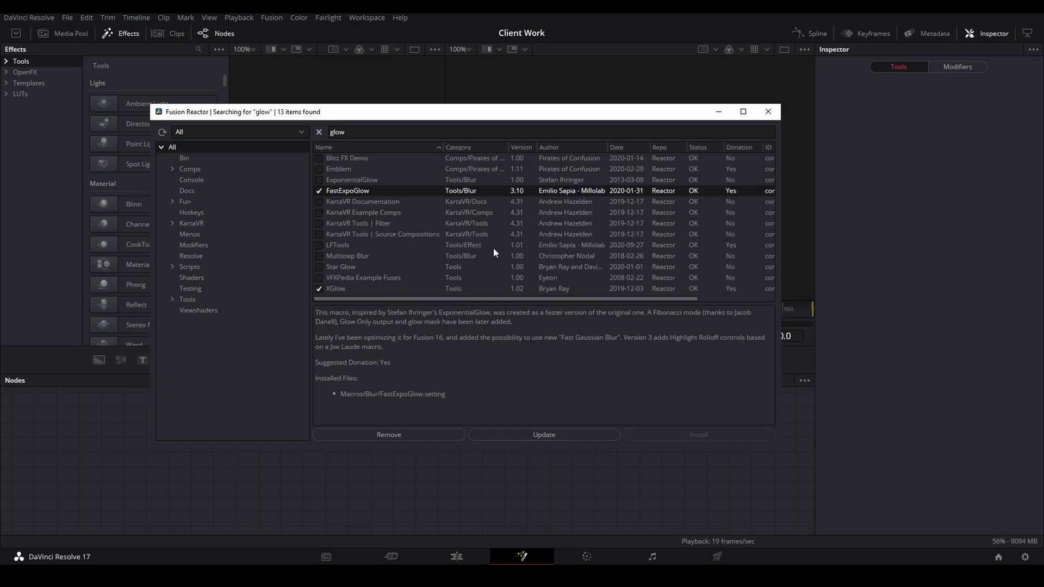
pyautogui.click(672, 134)
pyautogui.press('BackSpace')
pyautogui.press('BackSpace')
pyautogui.press('BackSpace')
pyautogui.scroll(-5, 691, 210)
pyautogui.scroll(-15, 693, 215)
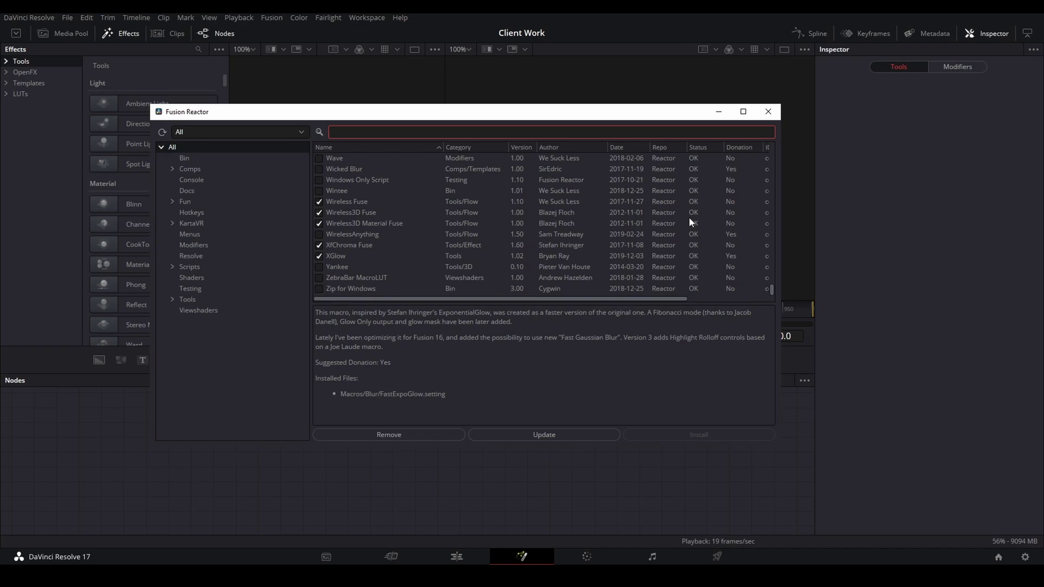
pyautogui.scroll(12, 671, 228)
pyautogui.scroll(5, 653, 207)
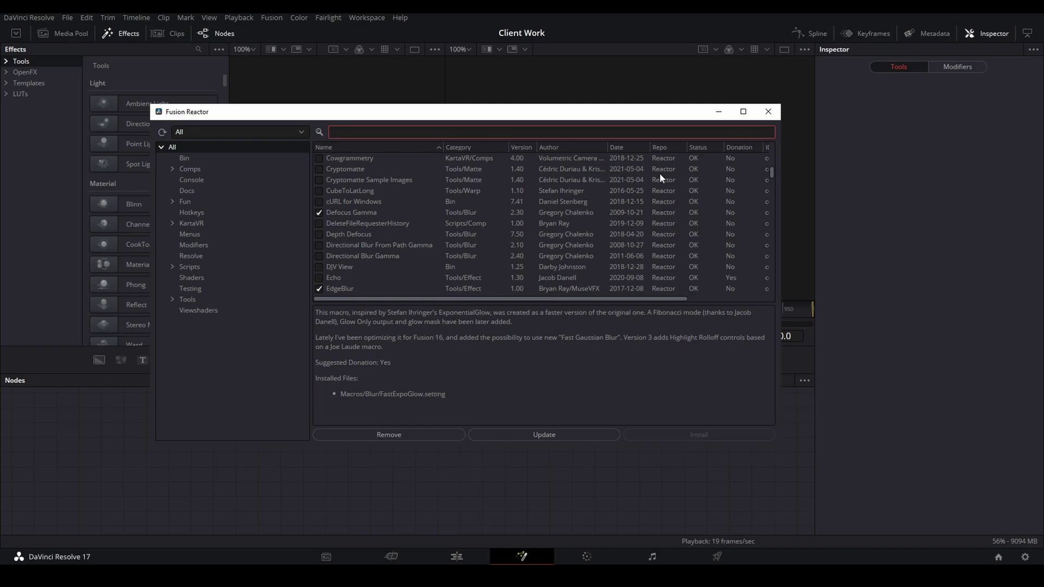
# Close the Reactor window and move the 'New Atoms have been installed' message aside
pyautogui.click(769, 111)
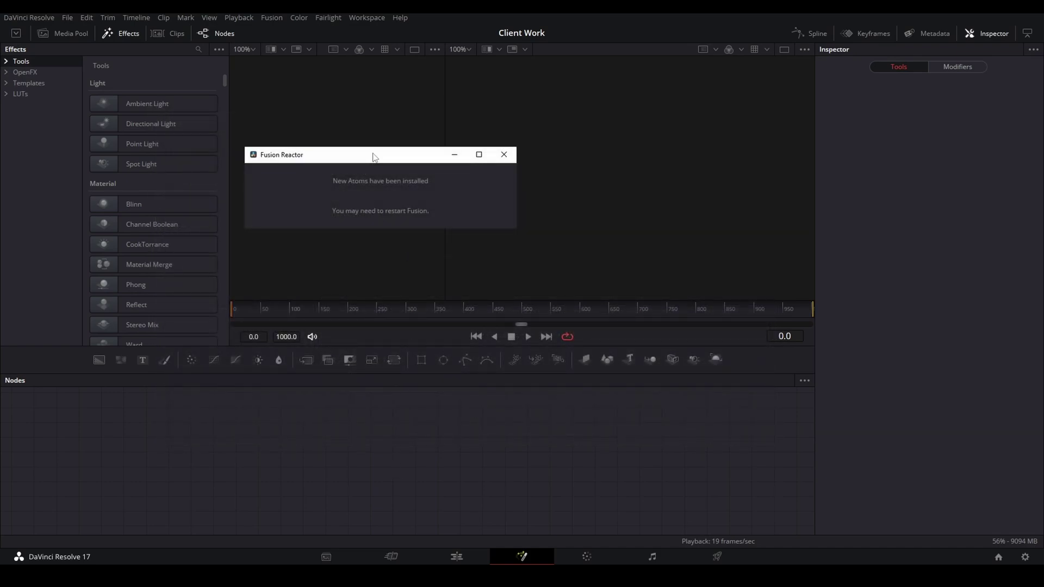
pyautogui.moveTo(374, 156); pyautogui.dragTo(482, 210)
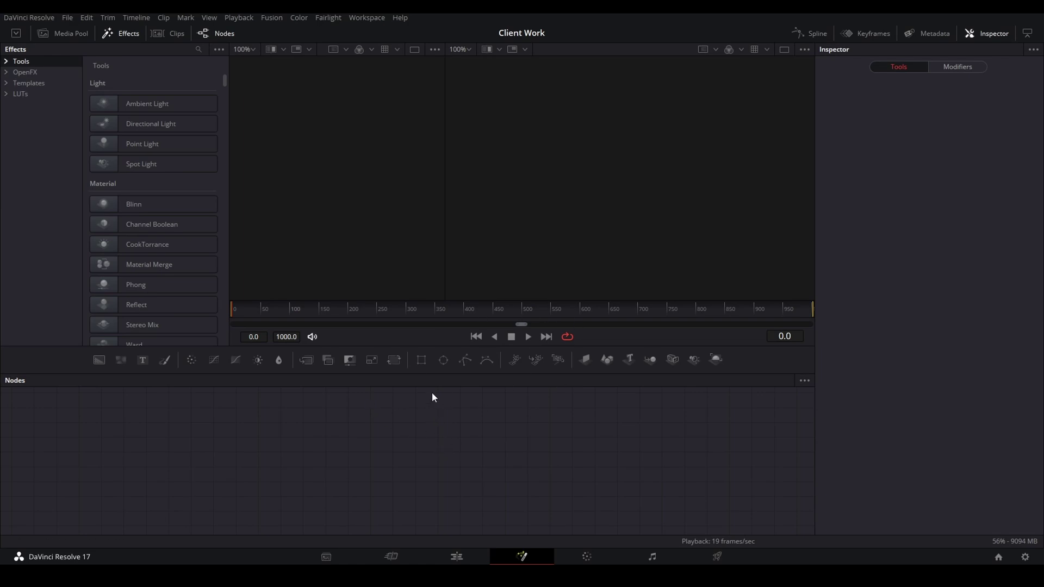
# Insert a FastExpoGlow node between MediaIn1 and MediaOut1 via the Select Tool search 'expo'
pyautogui.hotkey('shift', 'space')
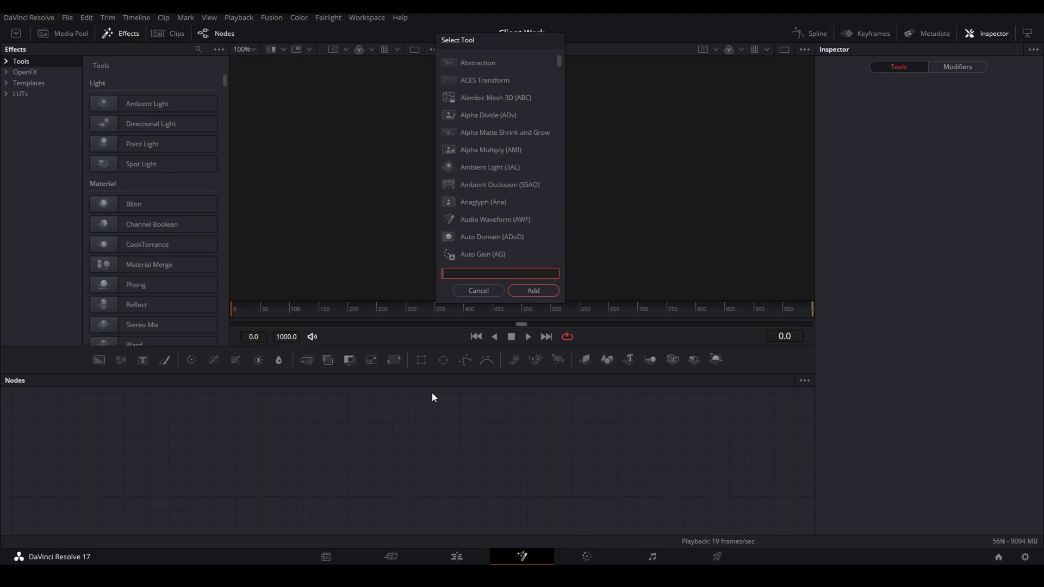
pyautogui.write('exp')
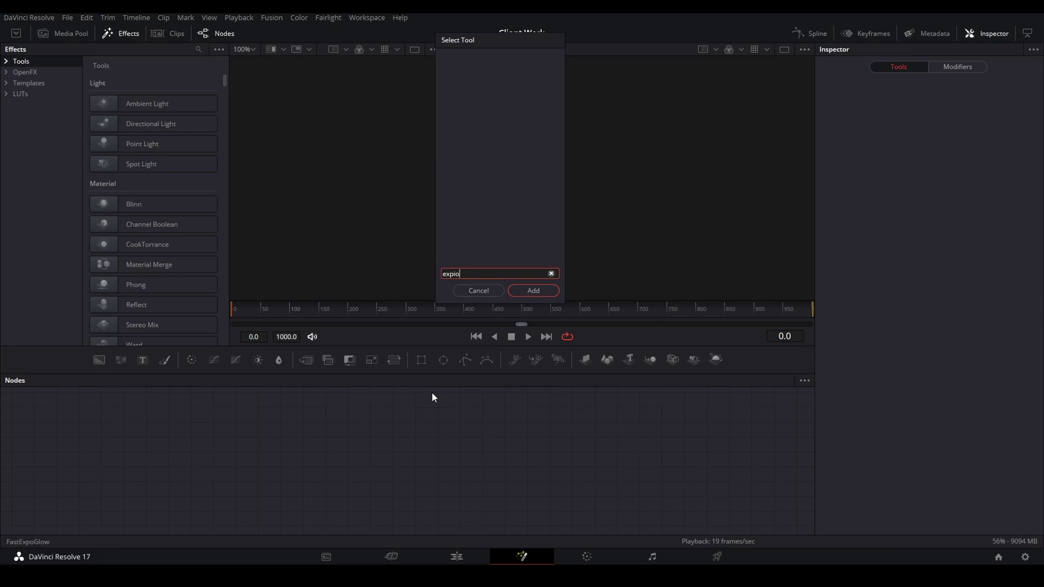
pyautogui.press('BackSpace')
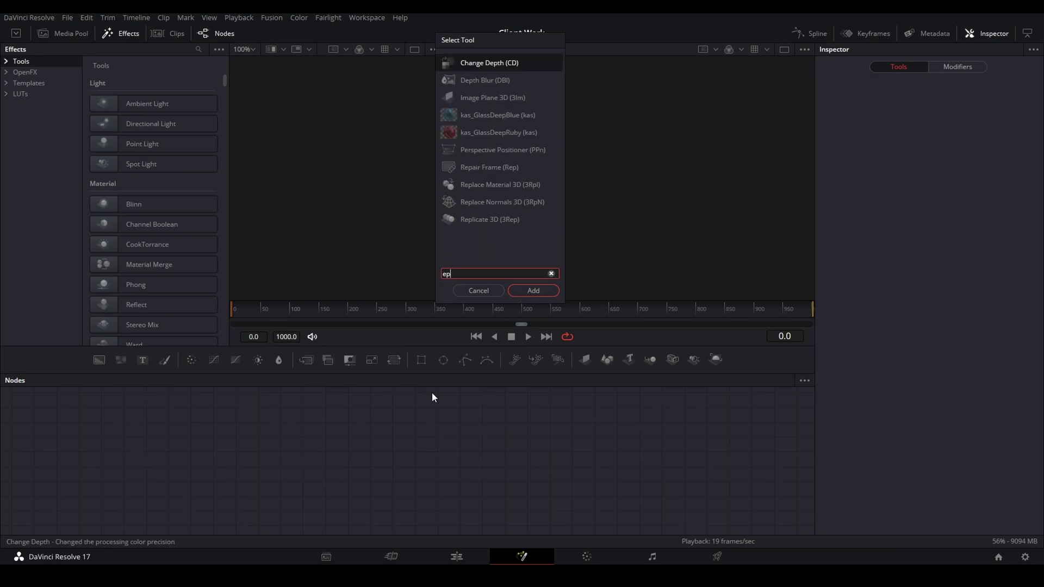
pyautogui.write('po')
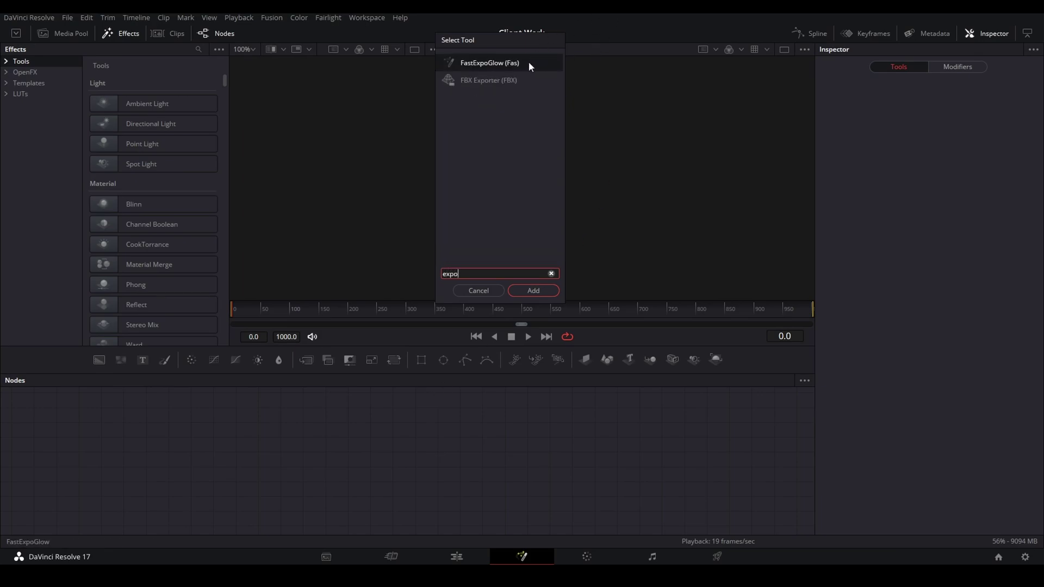
pyautogui.click(536, 292)
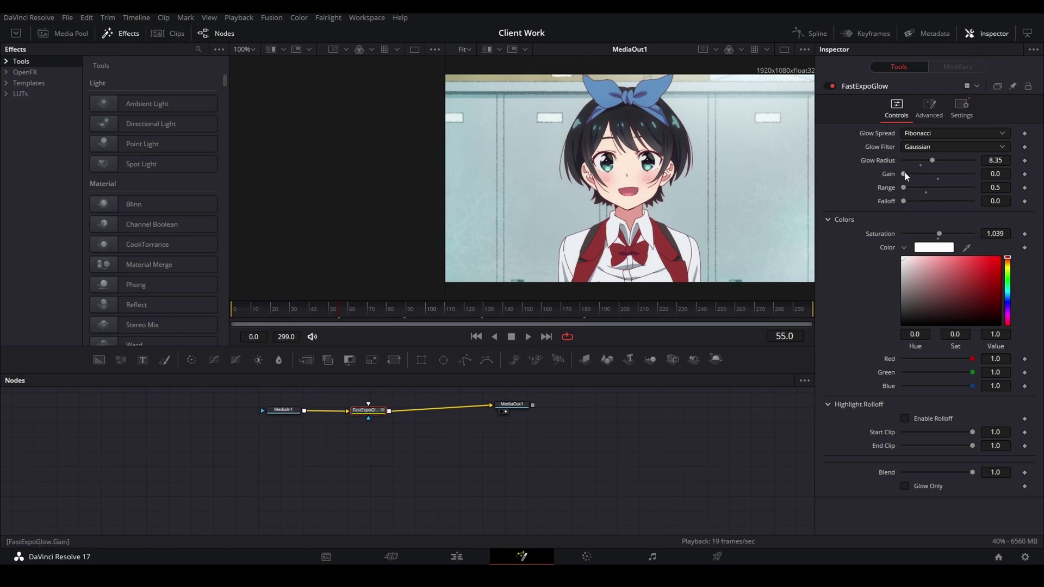
# Raise FastExpoGlow's Gain to 0.47 and set its glow colour to red
pyautogui.moveTo(904, 174); pyautogui.dragTo(924, 204)
pyautogui.moveTo(943, 267); pyautogui.dragTo(995, 258)
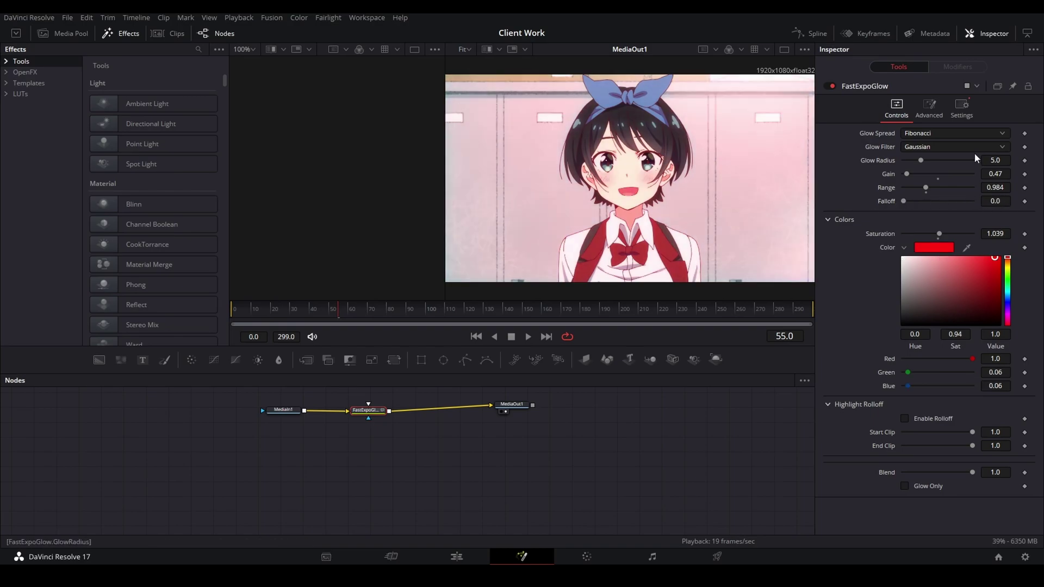